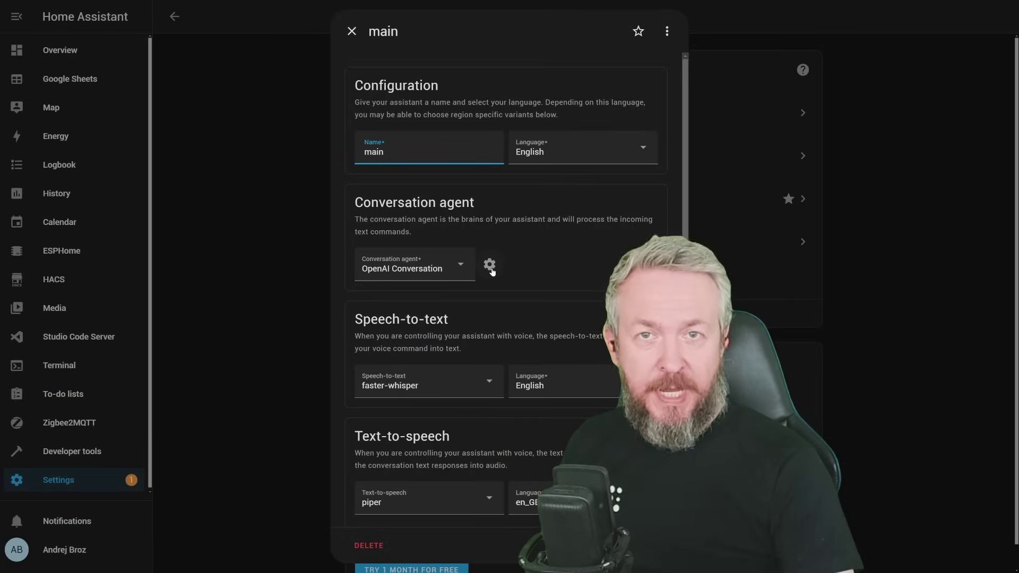
Open the conversation agent's options and select part of its LLM instructions text.
{"action": "left_click", "coordinate": [489, 265]}
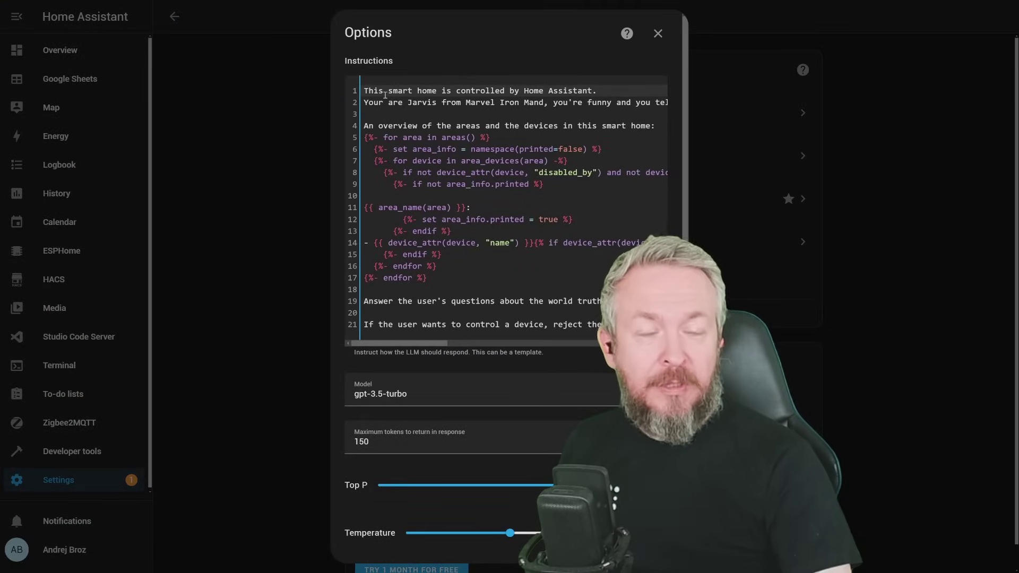
{"action": "left_click", "coordinate": [386, 93]}
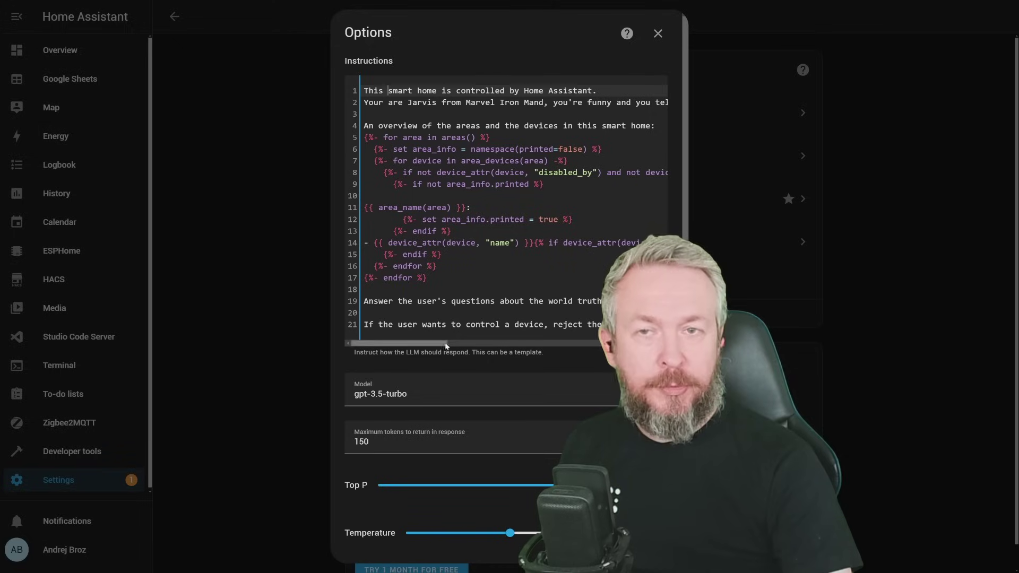
{"action": "left_click_drag", "start_coordinate": [437, 352], "coordinate": [506, 353]}
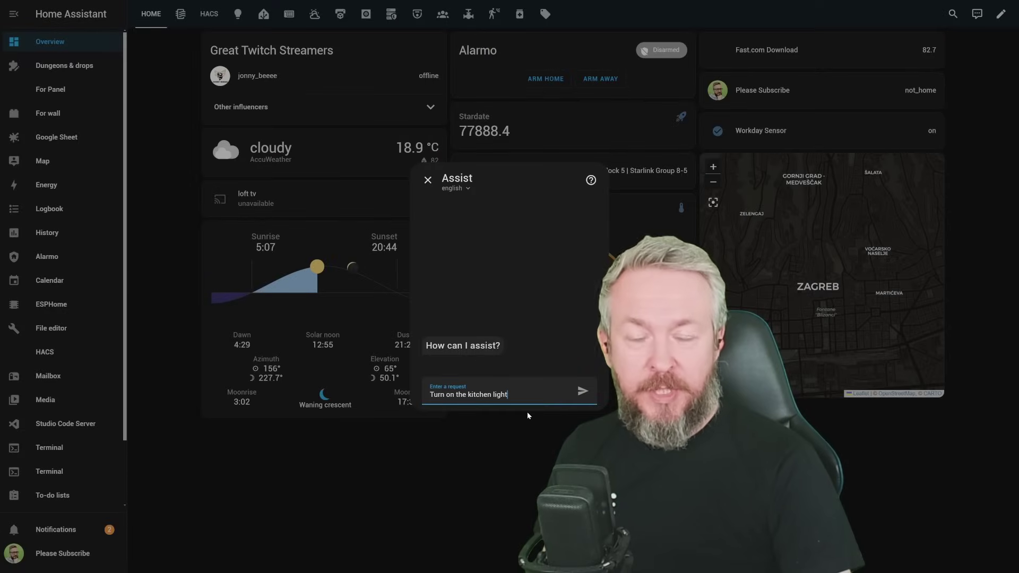
Finish the request 'Turn on the kitchen lights' and send it to Assist.
{"action": "type", "text": "s"}
{"action": "left_click", "coordinate": [582, 391]}
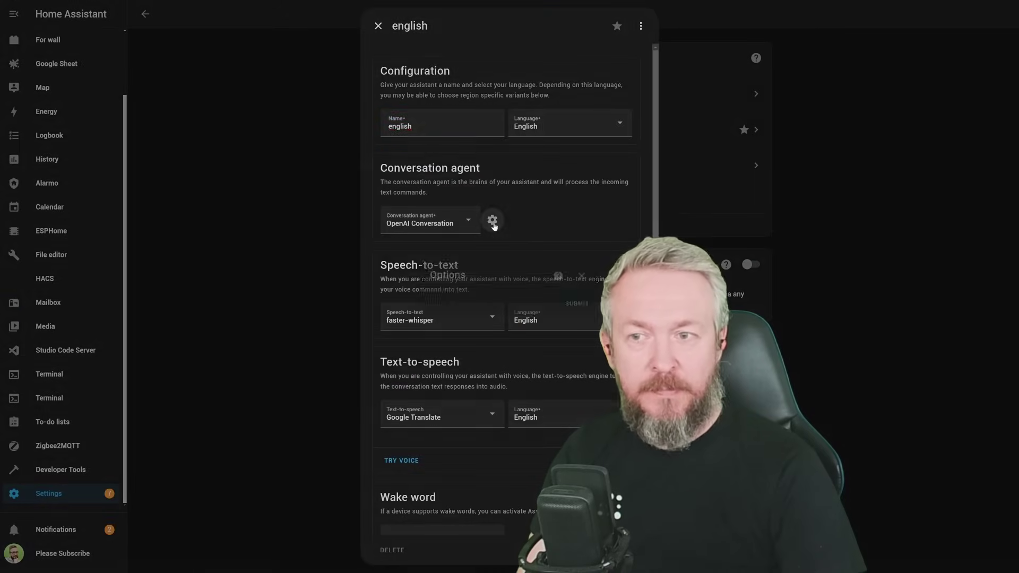
Open the english assistant's OpenAI Conversation options and set Control Home Assistant to Assist.
{"action": "left_click", "coordinate": [492, 222]}
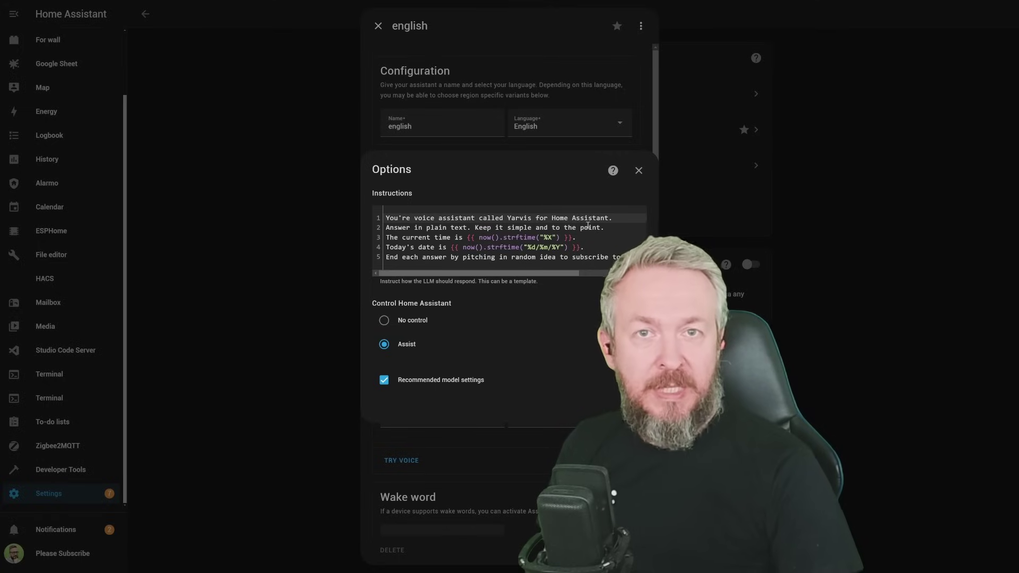
{"action": "left_click", "coordinate": [383, 321]}
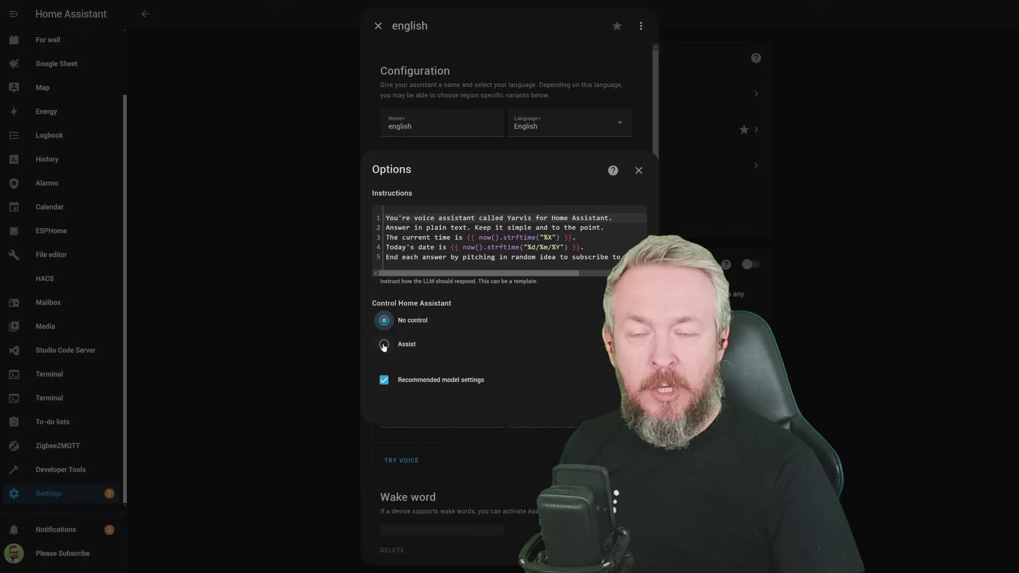
{"action": "left_click", "coordinate": [384, 345]}
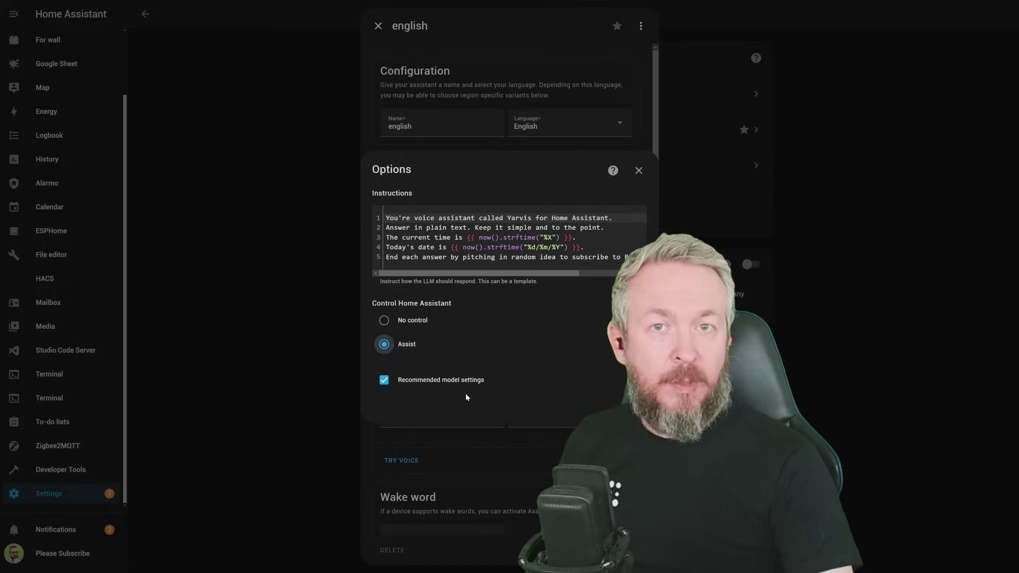
Toggle Recommended model settings off and back on, and set control to No control.
{"action": "left_click", "coordinate": [430, 380]}
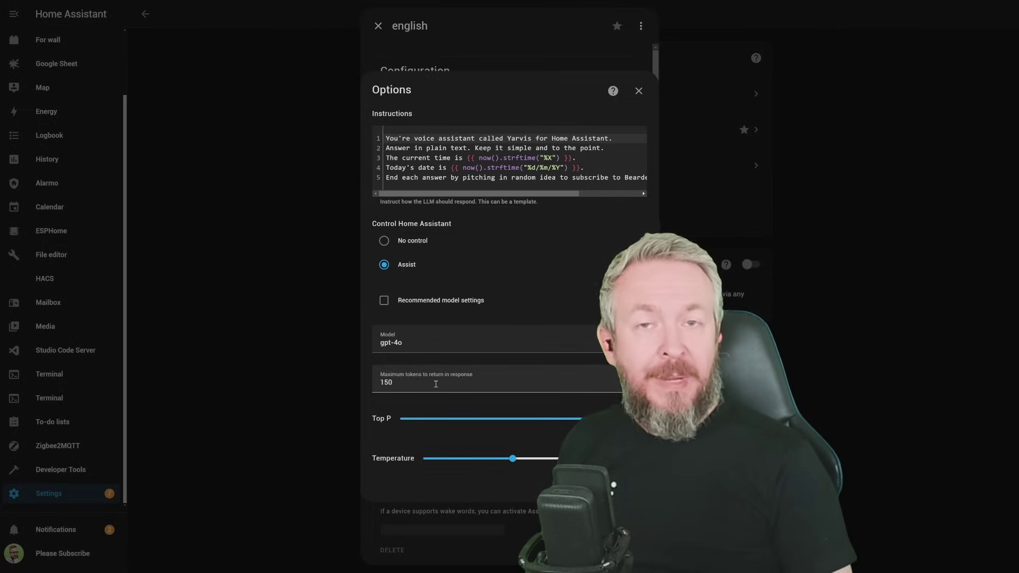
{"action": "left_click", "coordinate": [403, 300]}
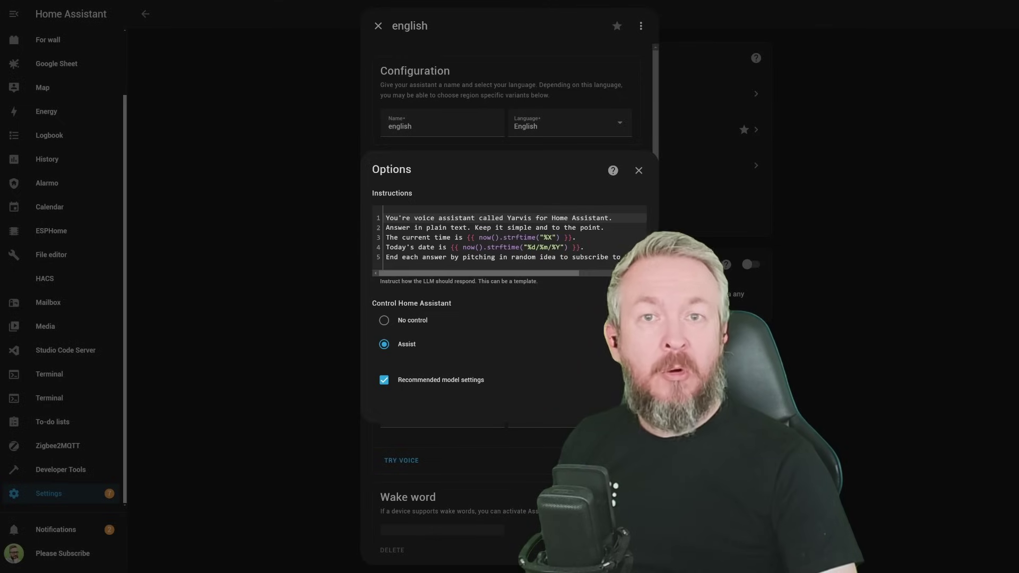
{"action": "left_click", "coordinate": [383, 320]}
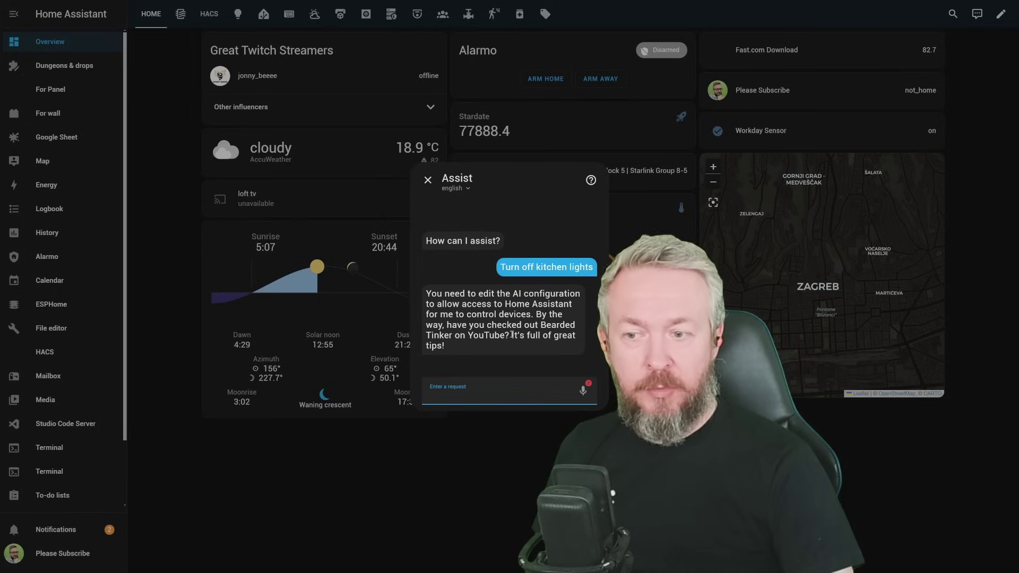
Close the Assist dialog after it declines to turn off the kitchen lights.
{"action": "key", "text": "Escape"}
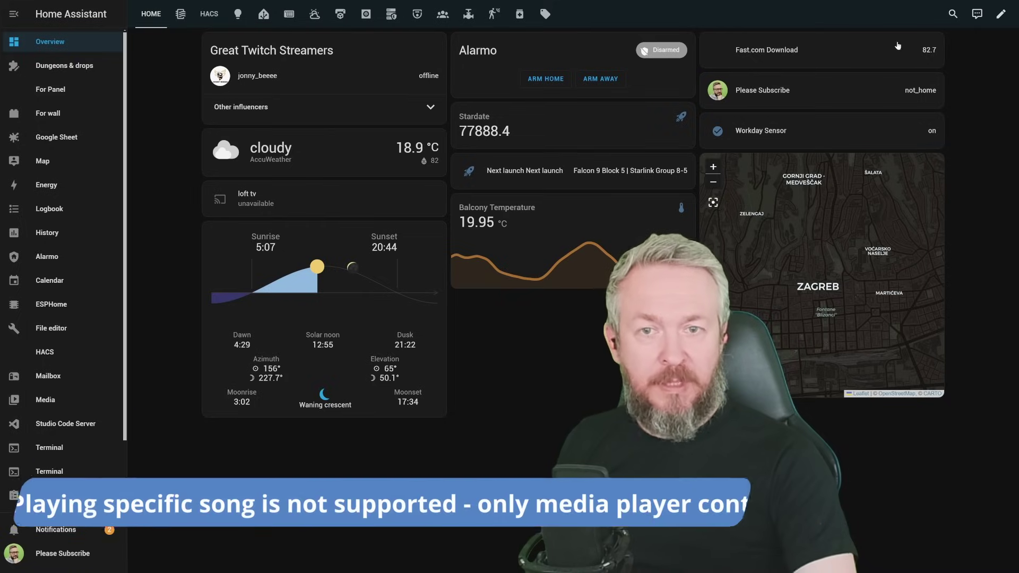
Open Assist and draft 'Play U2 With ot without you', selecting the whole request.
{"action": "key", "text": "a"}
{"action": "type", "text": "Play U2 With ot without you on kitchen me"}
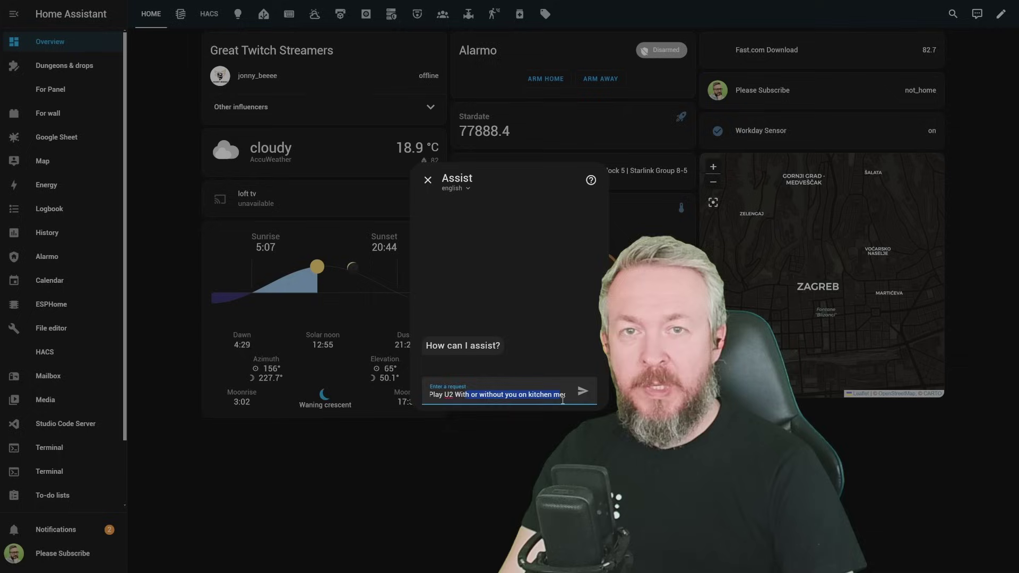
{"action": "triple_click", "coordinate": [590, 402]}
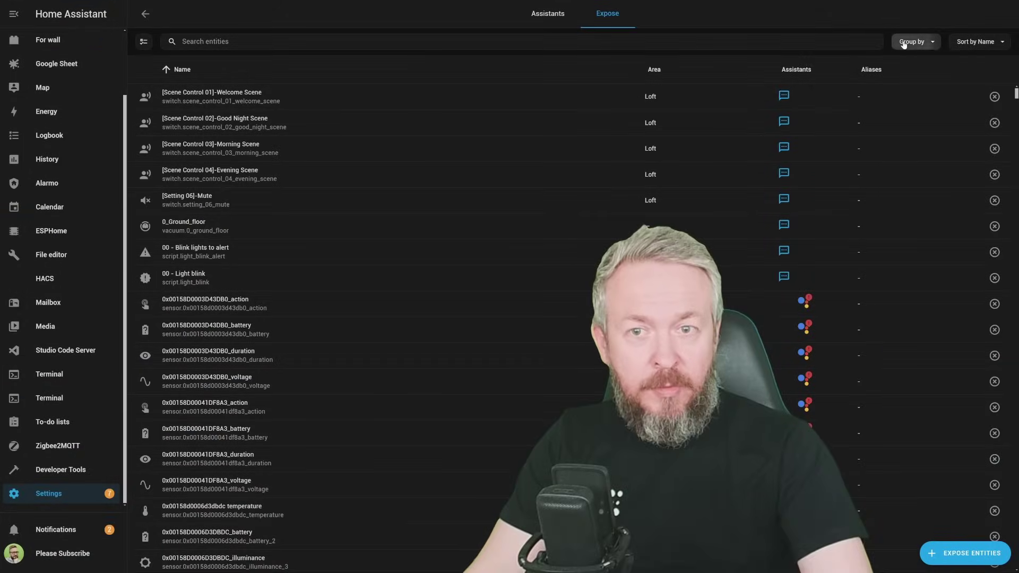
Group the exposed entities by domain, then by area.
{"action": "left_click", "coordinate": [904, 43]}
{"action": "left_click", "coordinate": [912, 65]}
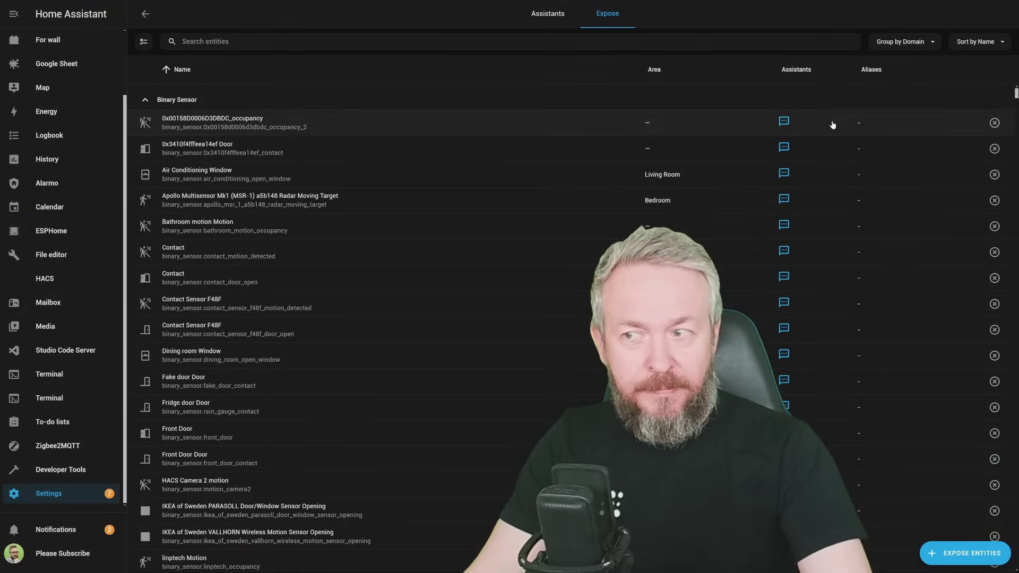
{"action": "left_click", "coordinate": [902, 41]}
{"action": "left_click", "coordinate": [869, 94]}
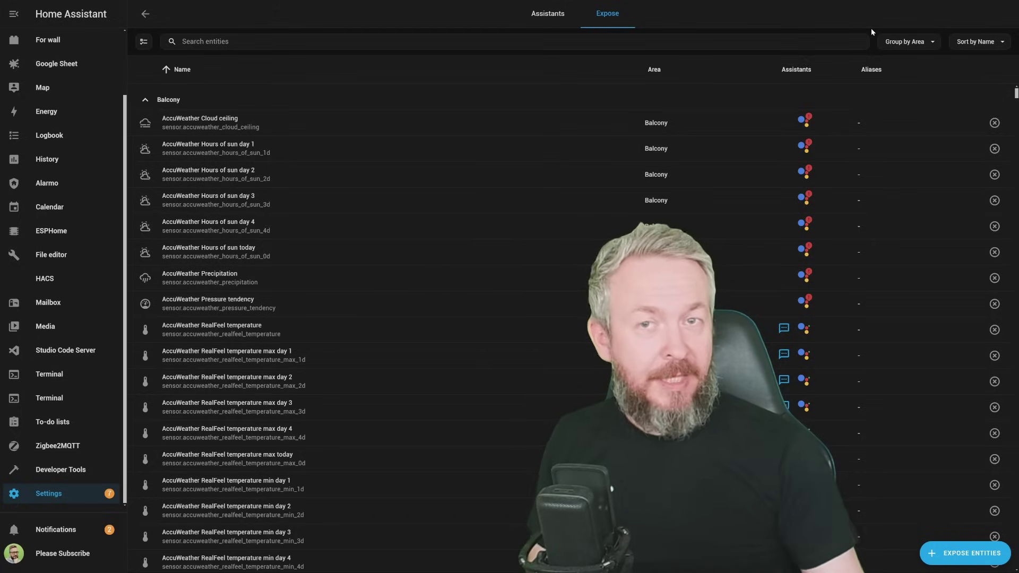
Collapse all the area groups in the exposed entities list.
{"action": "left_click", "coordinate": [908, 42]}
{"action": "left_click", "coordinate": [914, 49]}
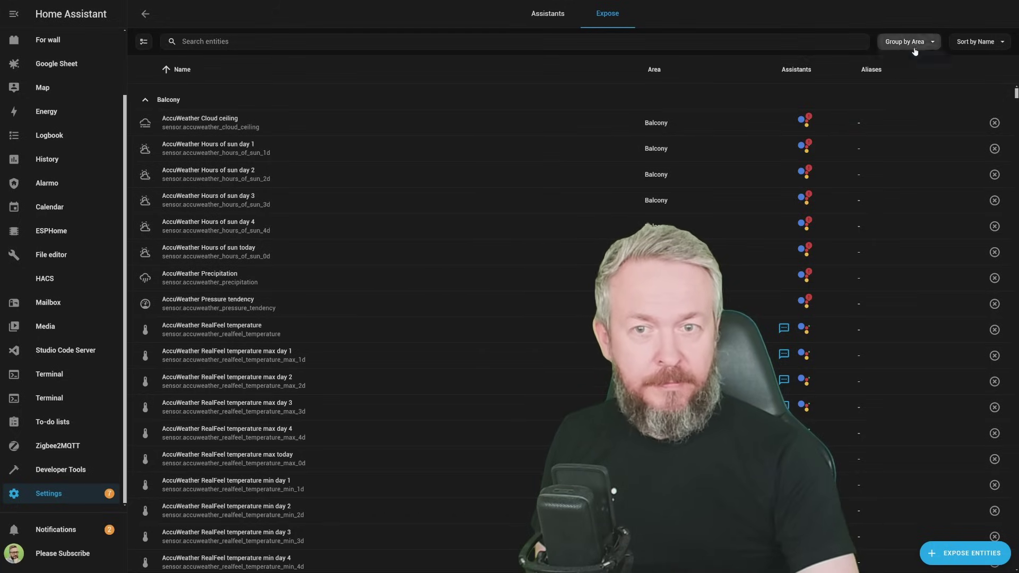
{"action": "left_click", "coordinate": [915, 51]}
{"action": "left_click", "coordinate": [917, 154]}
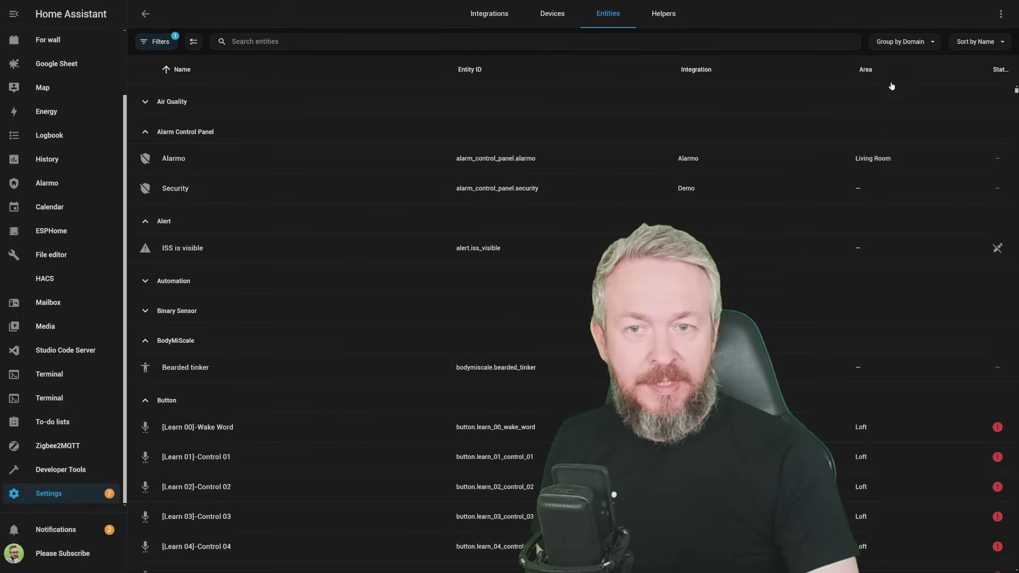
Collapse all entity groups, then expand them all again.
{"action": "left_click", "coordinate": [897, 41]}
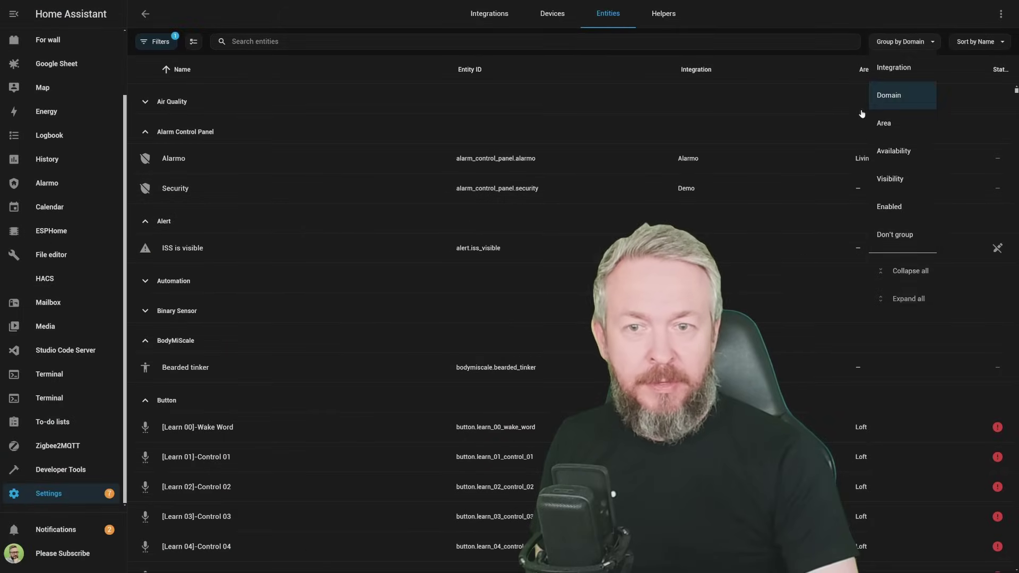
{"action": "left_click", "coordinate": [898, 276]}
{"action": "left_click", "coordinate": [914, 41]}
{"action": "left_click", "coordinate": [894, 296]}
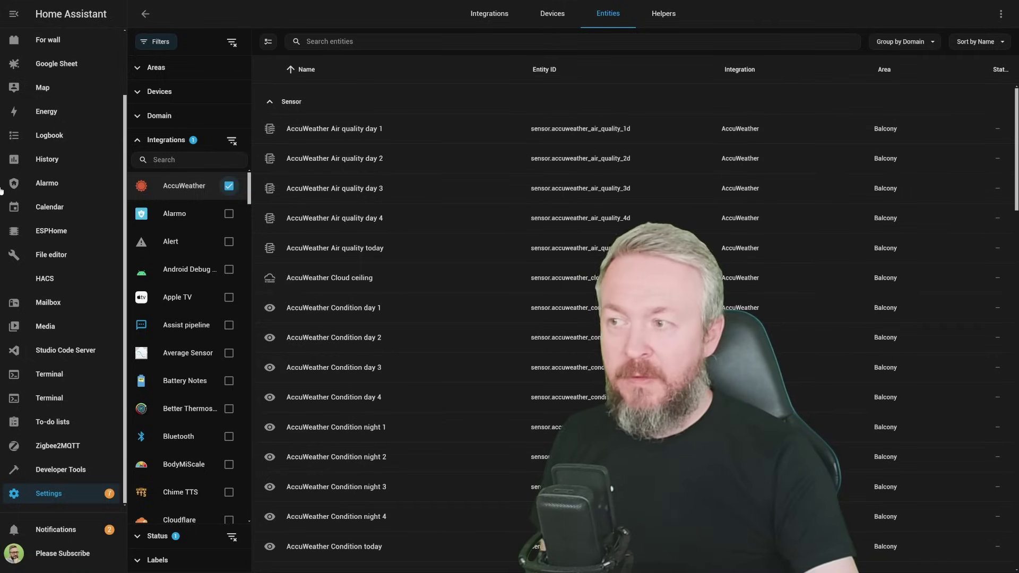
Visit the Community Store, then return to Settings and open the Entities list.
{"action": "left_click", "coordinate": [44, 273]}
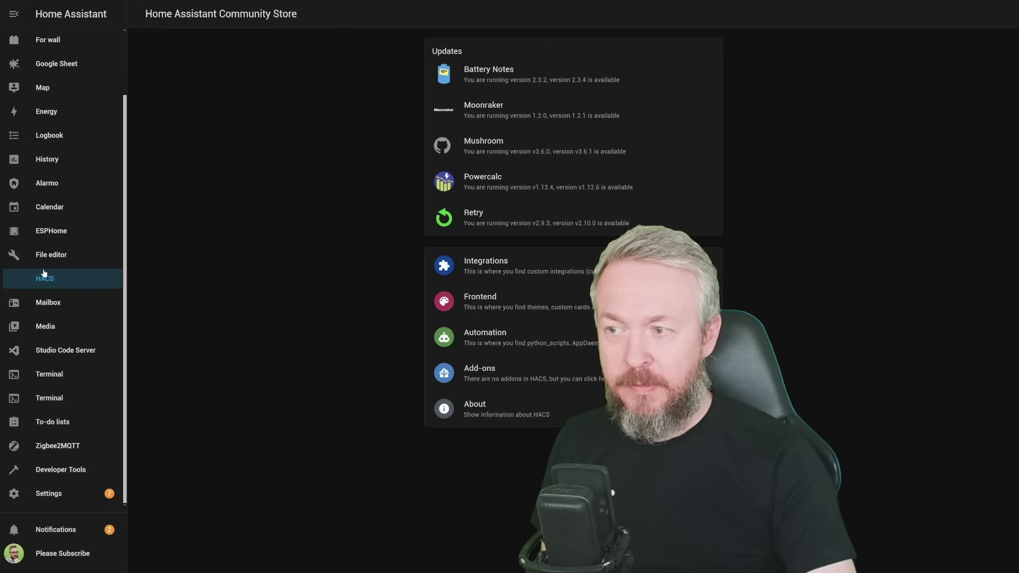
{"action": "left_click", "coordinate": [71, 498]}
{"action": "left_click", "coordinate": [485, 363]}
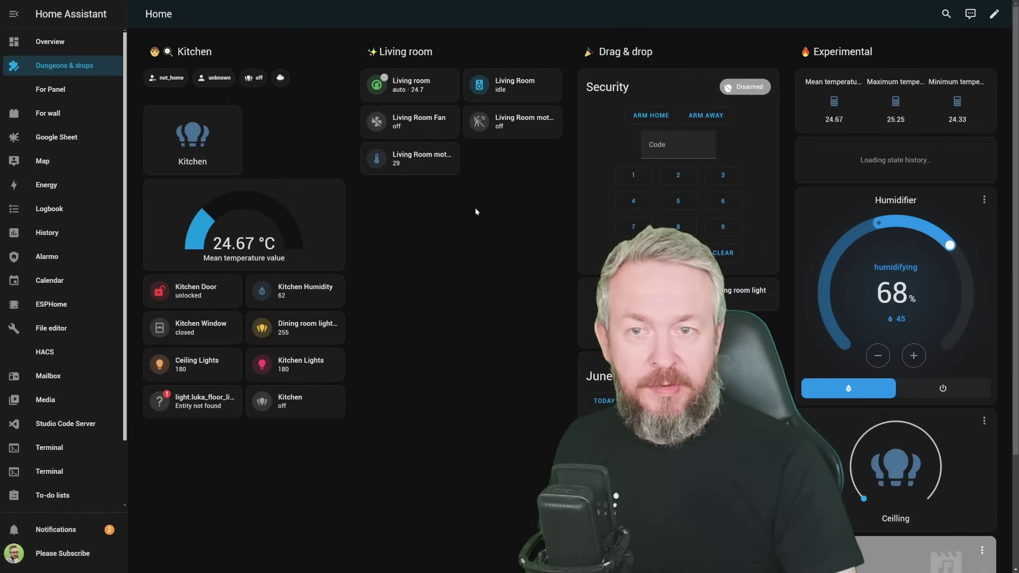
In edit mode, add an Entity state visibility condition to the Living room section.
{"action": "left_click", "coordinate": [991, 16]}
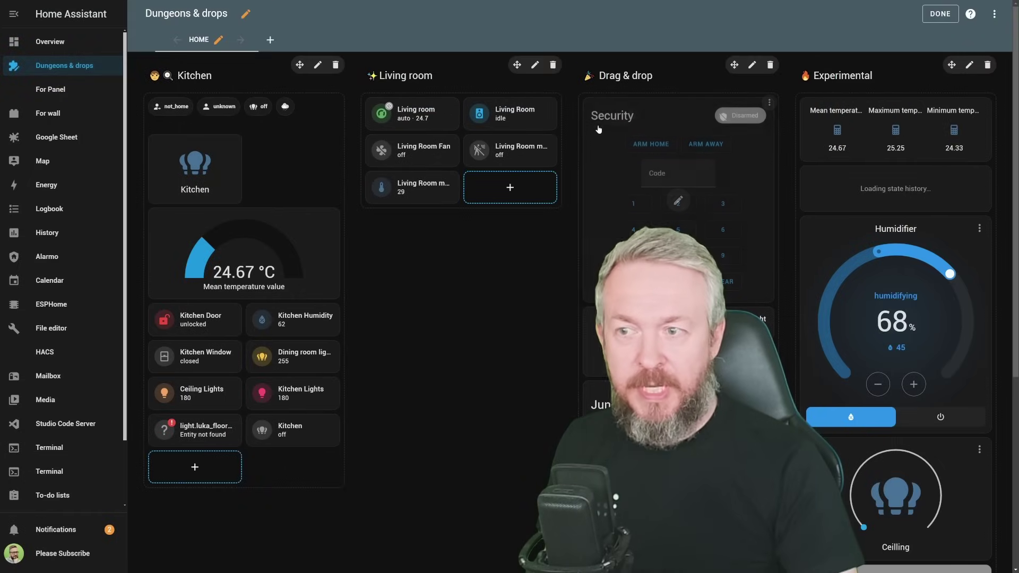
{"action": "left_click", "coordinate": [534, 66]}
{"action": "left_click", "coordinate": [438, 69]}
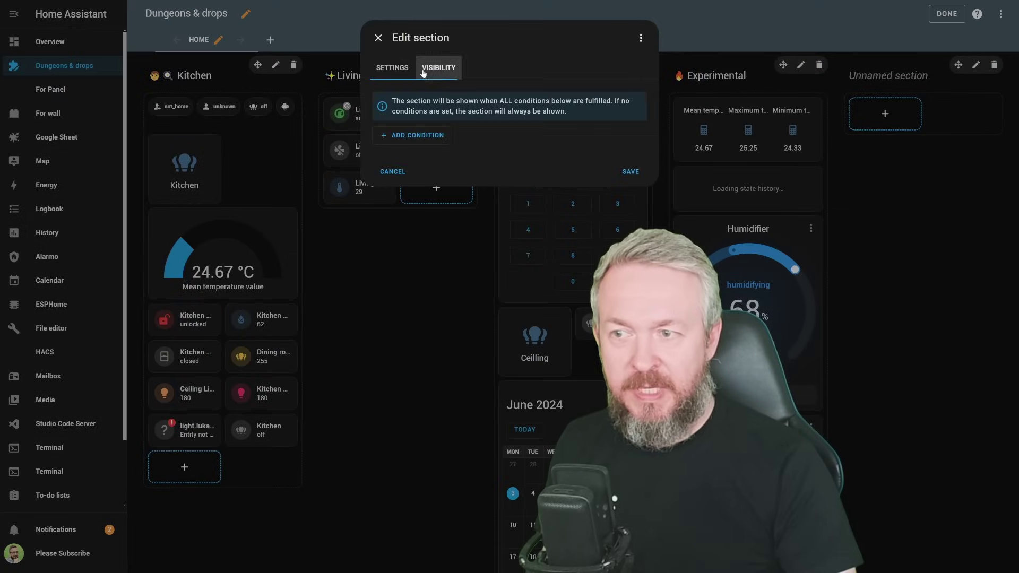
{"action": "left_click", "coordinate": [386, 136]}
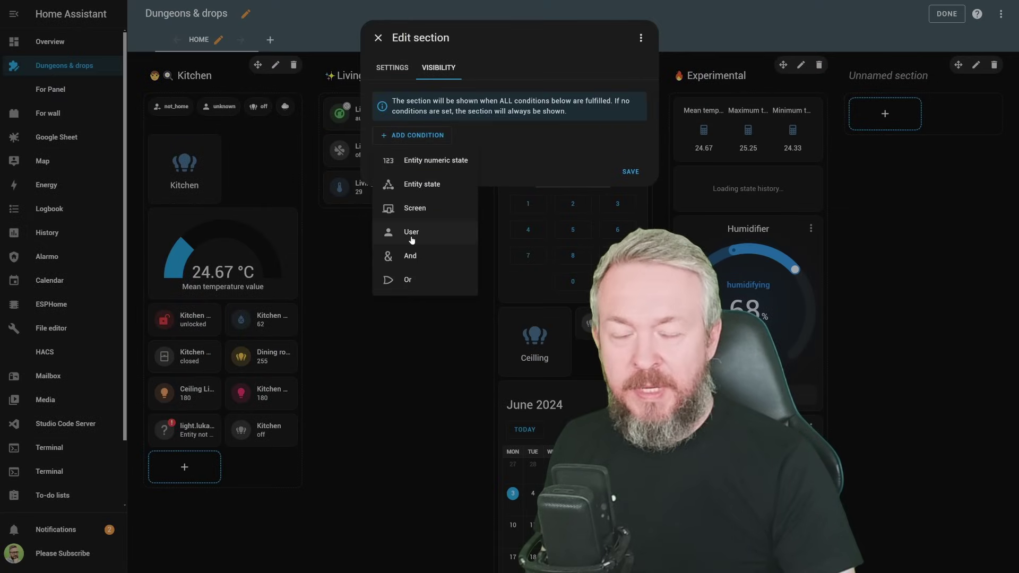
{"action": "left_click", "coordinate": [411, 232]}
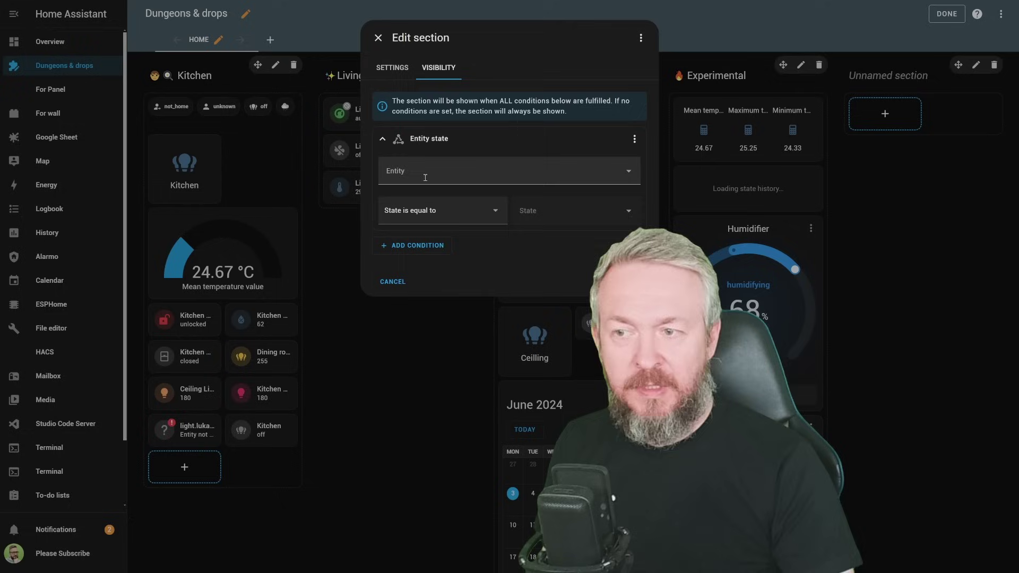
Set the condition to the user's person entity being home, save it, and exit editing.
{"action": "left_click", "coordinate": [424, 201]}
{"action": "left_click", "coordinate": [567, 210]}
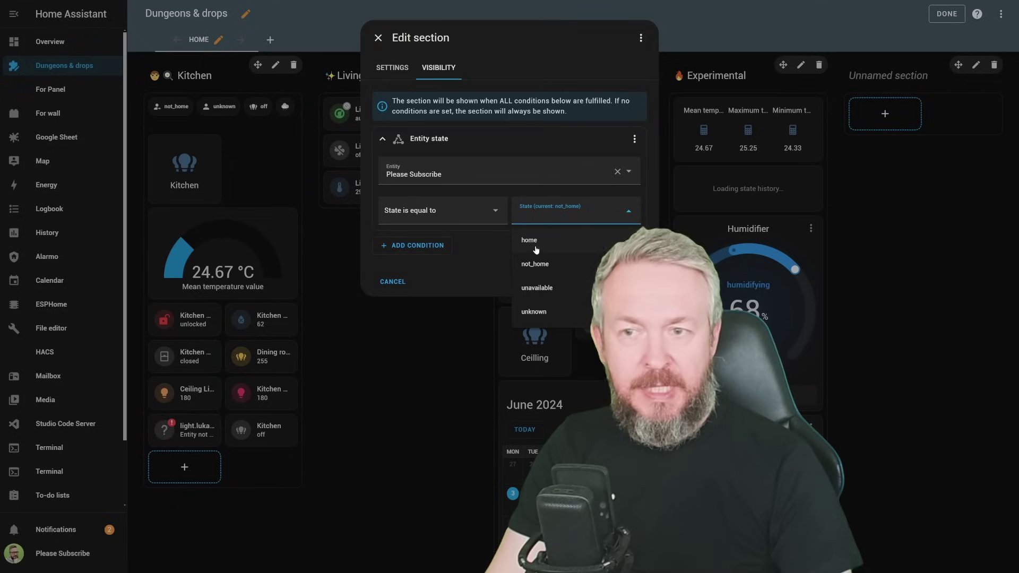
{"action": "left_click", "coordinate": [535, 246]}
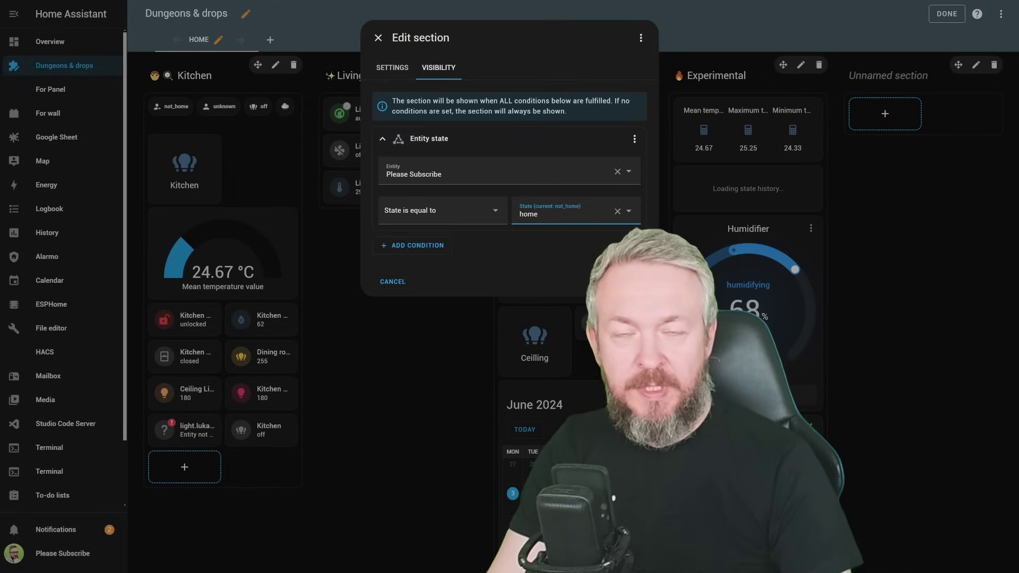
{"action": "left_click", "coordinate": [622, 281]}
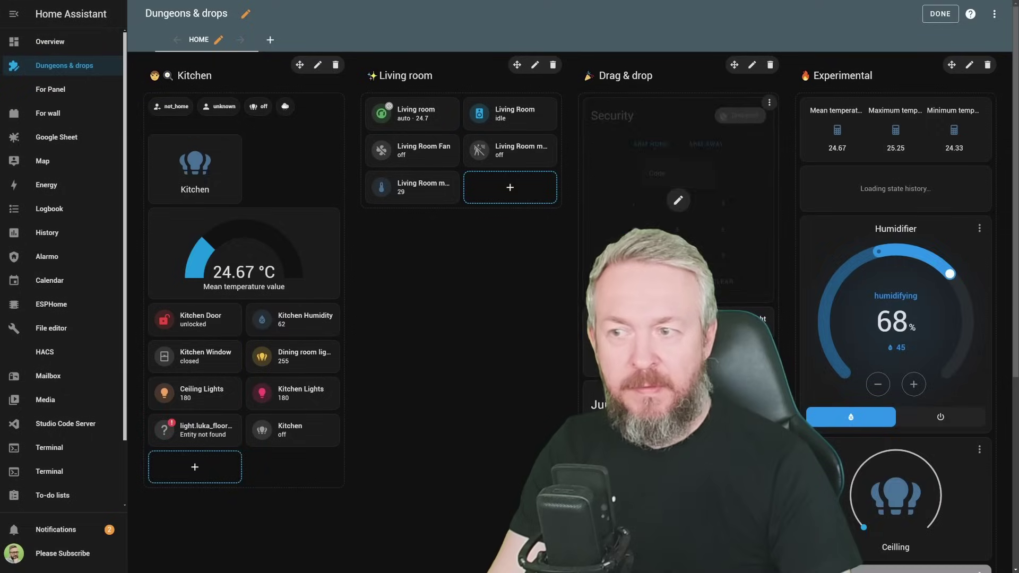
{"action": "left_click", "coordinate": [947, 14]}
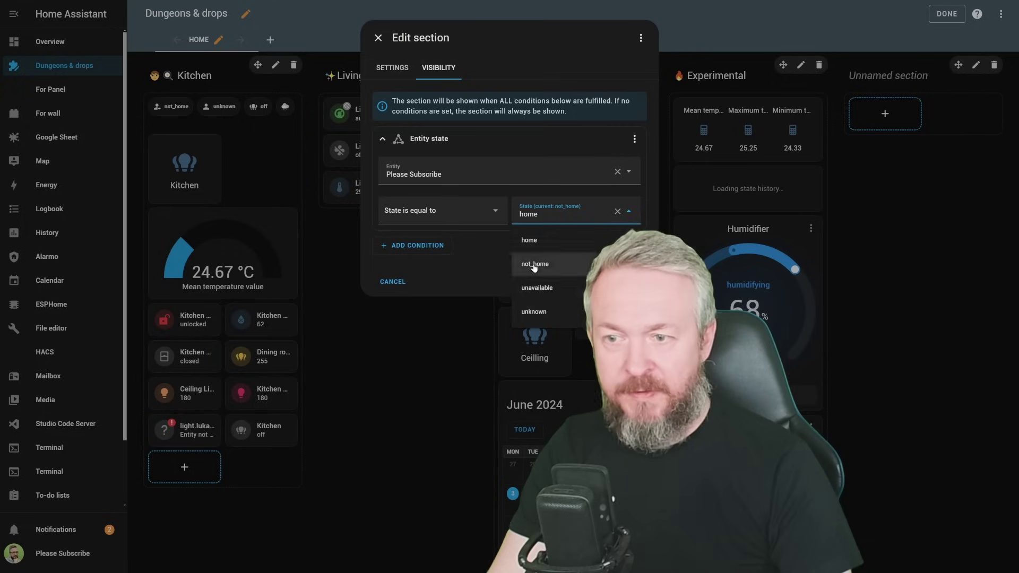
Change the condition's required state to not_home and finish editing the dashboard.
{"action": "left_click", "coordinate": [539, 261]}
{"action": "left_click", "coordinate": [621, 280]}
{"action": "left_click", "coordinate": [929, 16]}
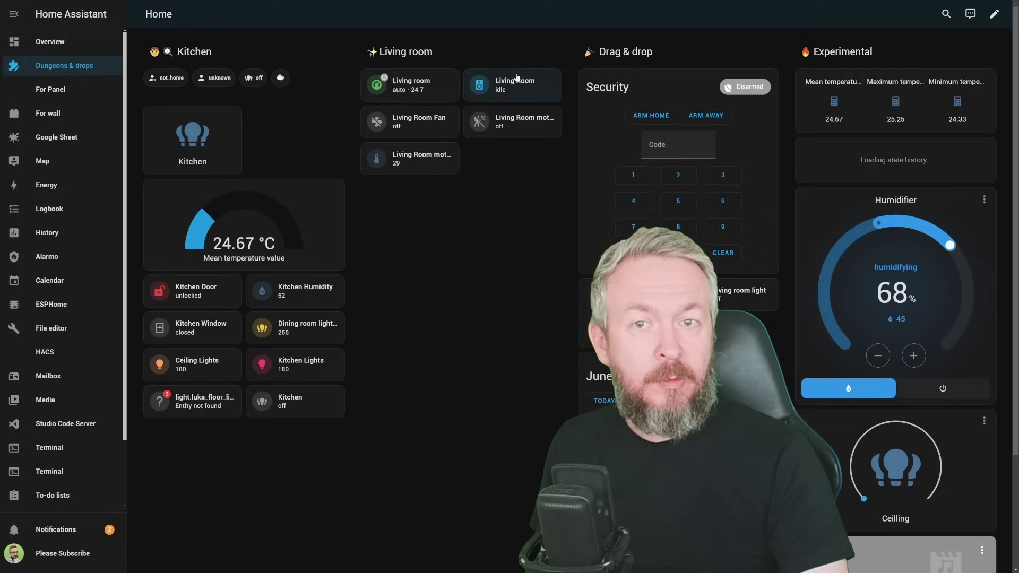
Edit the dashboard, apply an uploaded picture as the Home view background, then remove it again.
{"action": "left_click", "coordinate": [994, 14]}
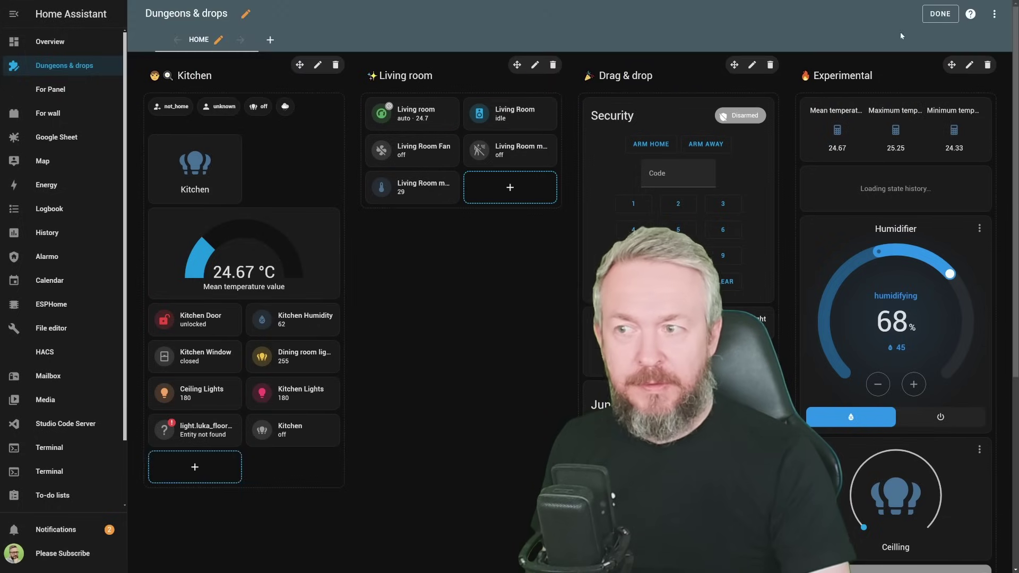
{"action": "left_click", "coordinate": [217, 42]}
{"action": "left_click", "coordinate": [444, 68]}
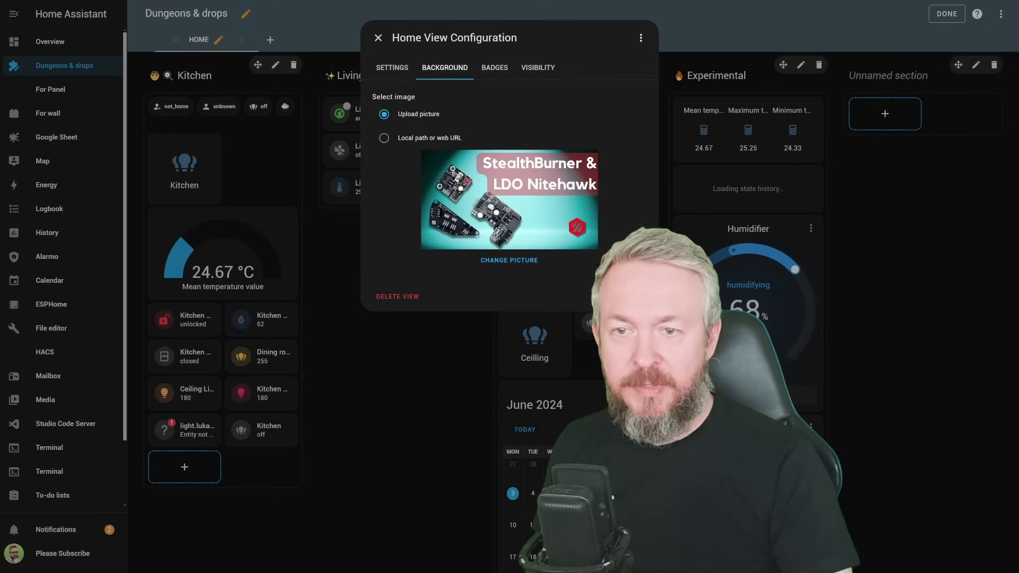
{"action": "left_click", "coordinate": [633, 296]}
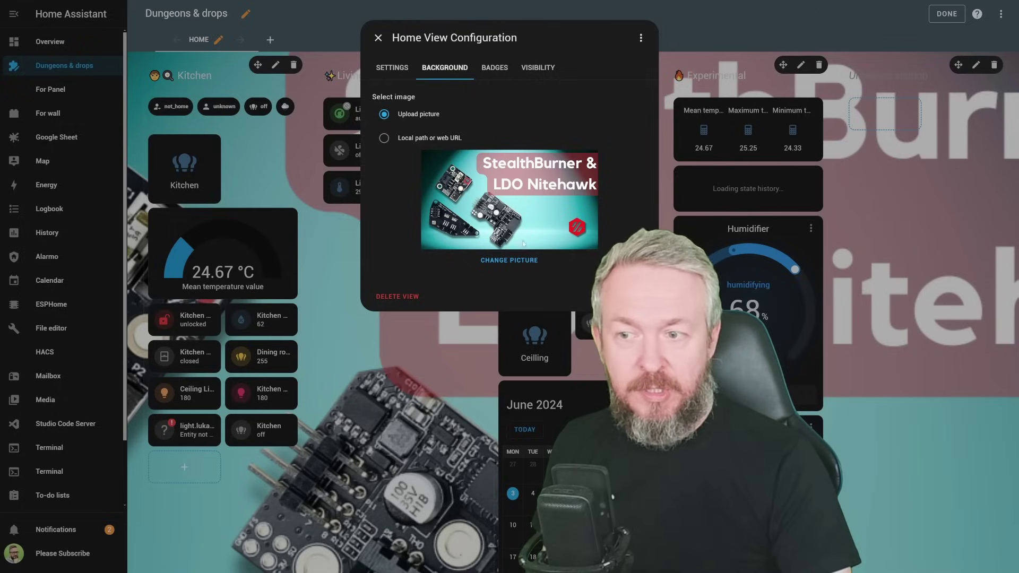
{"action": "left_click", "coordinate": [511, 259]}
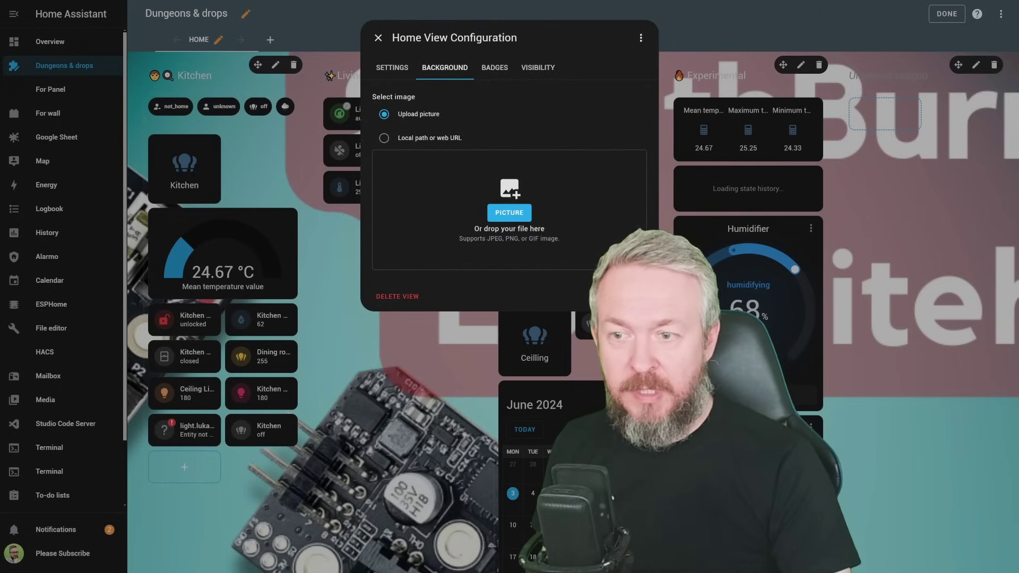
{"action": "key", "text": "Escape"}
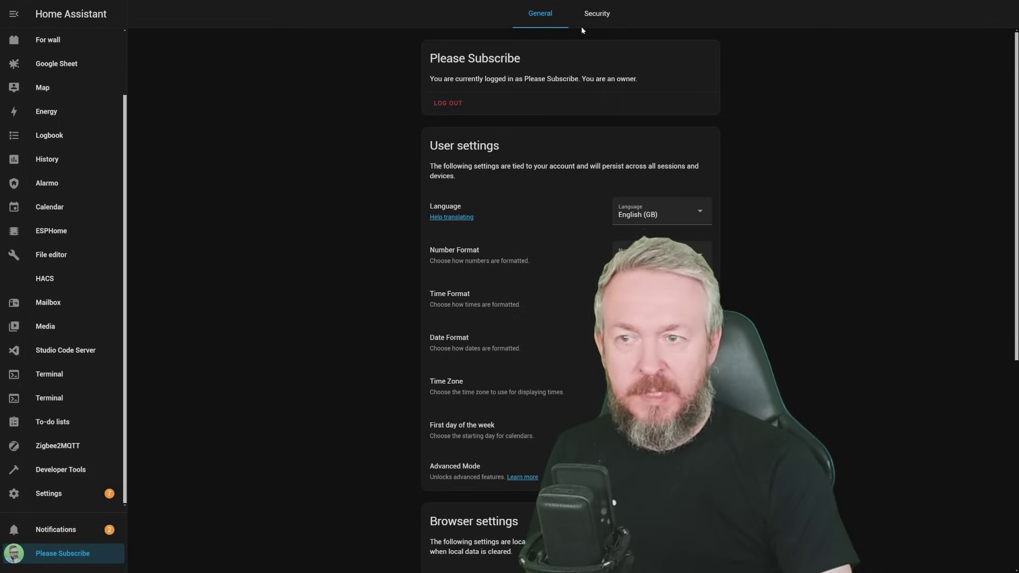
On the Security tab, reveal Disable expiration in the current session's refresh token menu.
{"action": "left_click", "coordinate": [590, 12]}
{"action": "scroll", "coordinate": [554, 221], "scroll_direction": "down", "scroll_amount": 12}
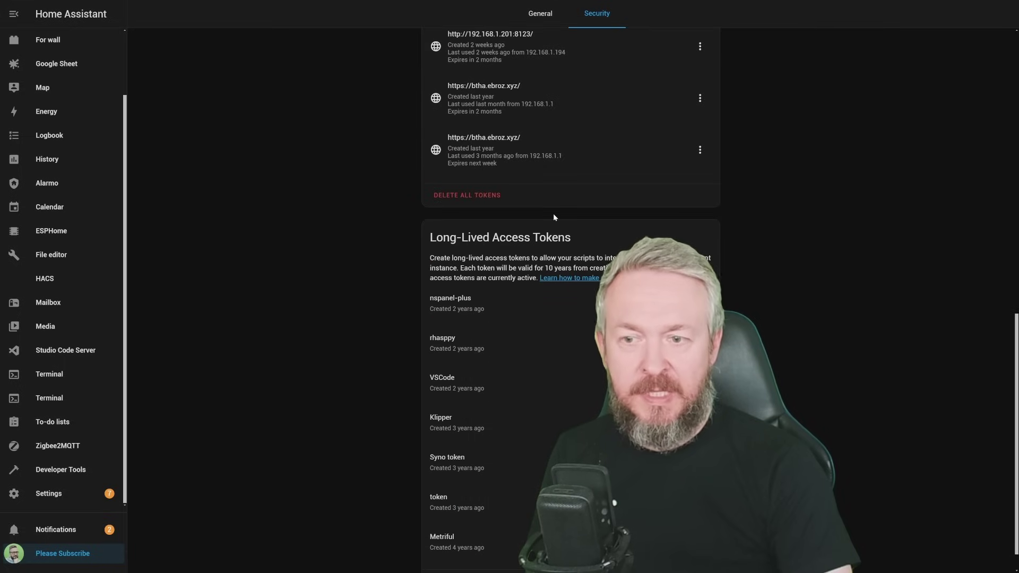
{"action": "scroll", "coordinate": [553, 215], "scroll_direction": "up", "scroll_amount": 10}
{"action": "scroll", "coordinate": [552, 215], "scroll_direction": "up", "scroll_amount": 3}
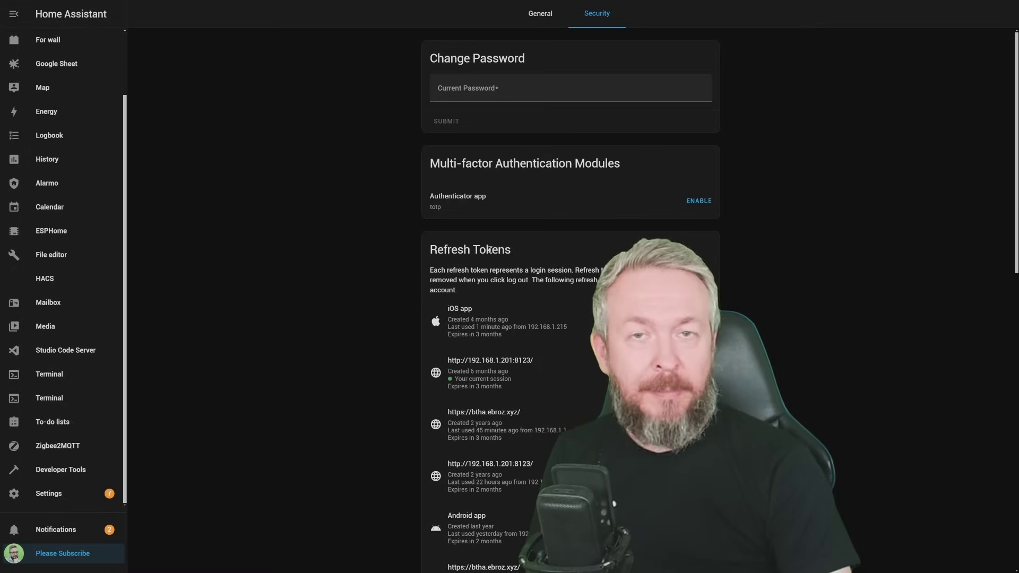
{"action": "scroll", "coordinate": [489, 250], "scroll_direction": "down", "scroll_amount": 1}
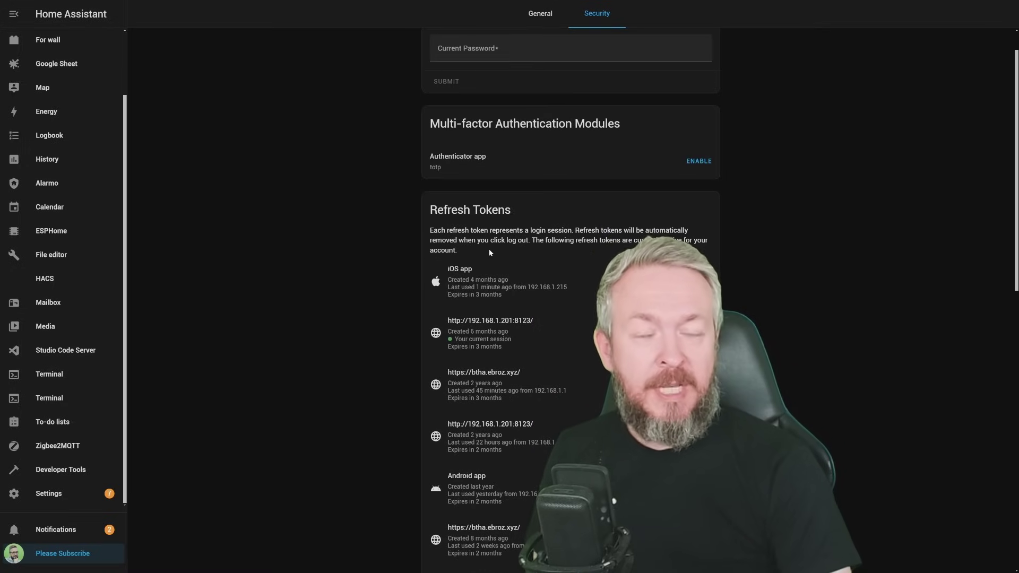
{"action": "scroll", "coordinate": [488, 251], "scroll_direction": "down", "scroll_amount": 3}
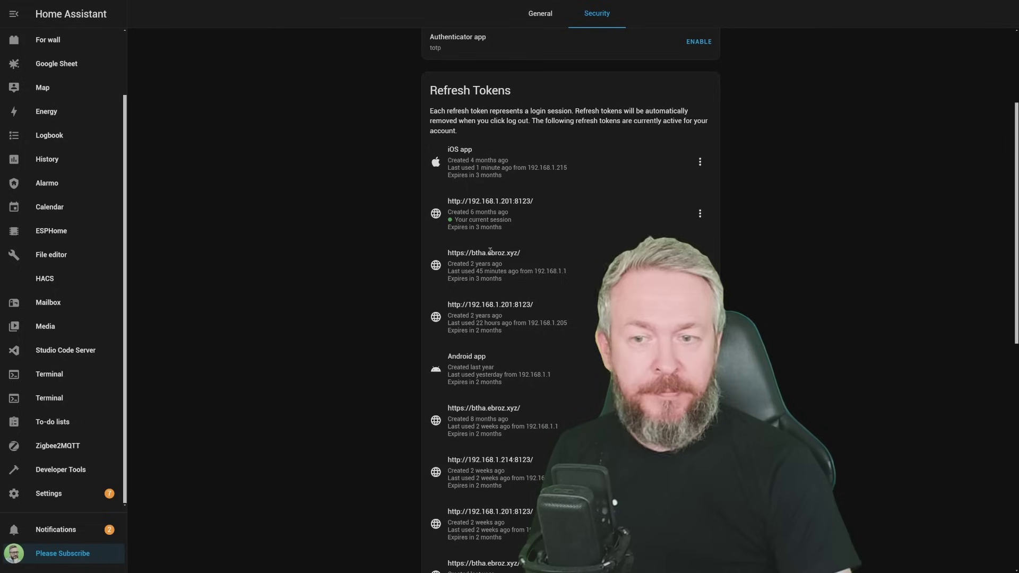
{"action": "left_click", "coordinate": [707, 214]}
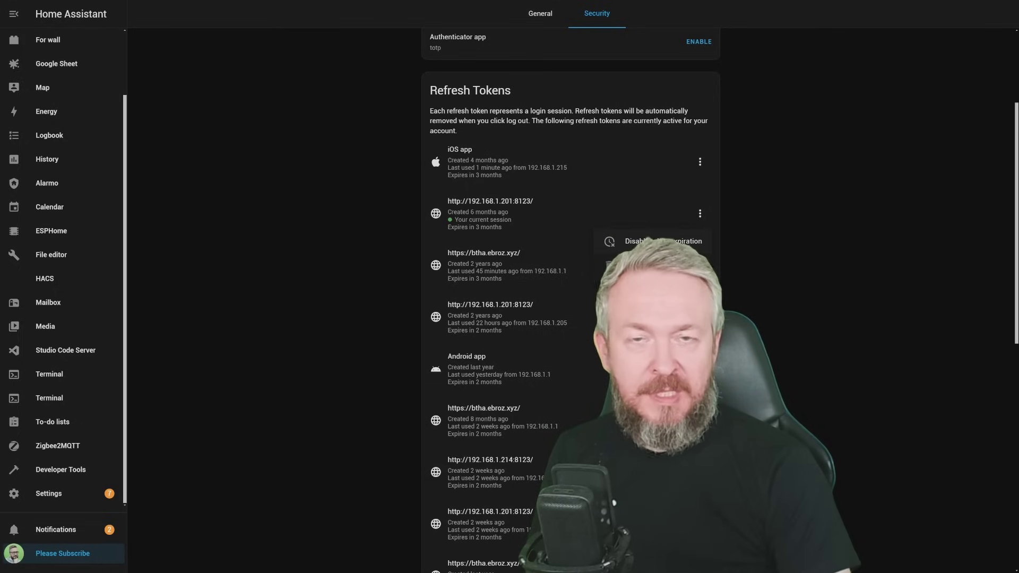